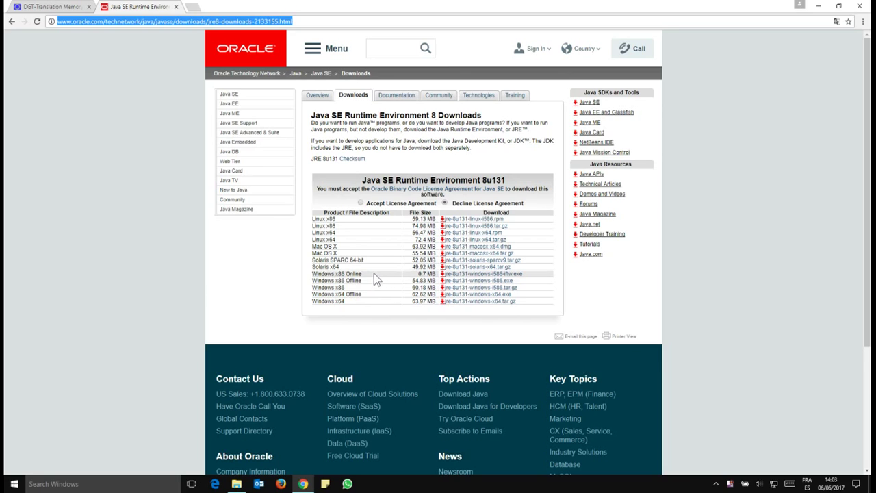
Accept Oracle's Java SE runtime licence agreement on the downloads page
click(361, 208)
click(361, 203)
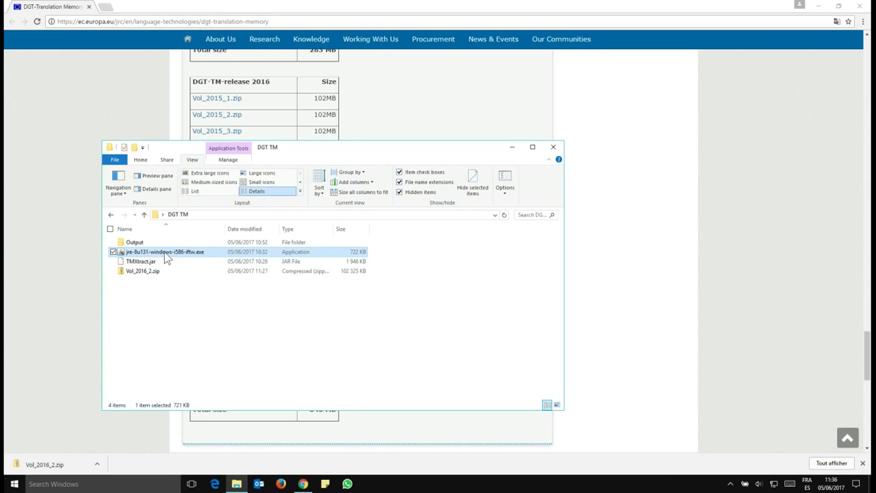
Install Java from the jre-8u131 installer without the Norton Security Scan extra, then close it
double_click(166, 253)
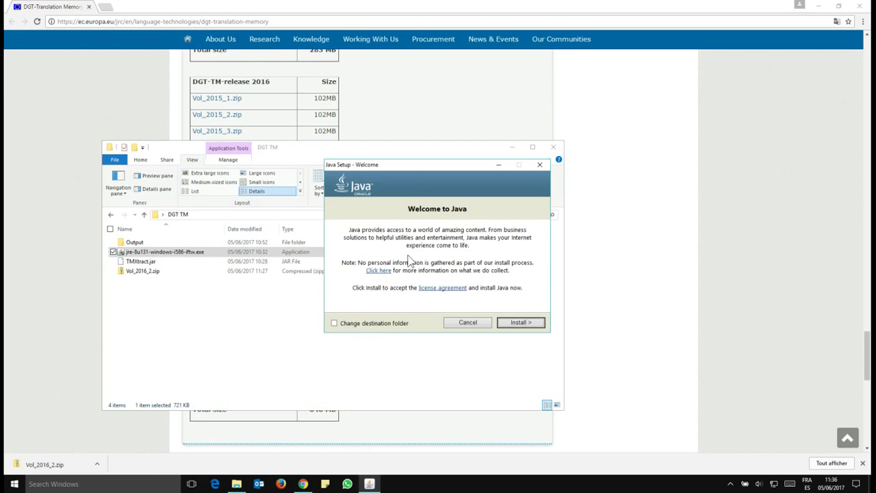
click(526, 322)
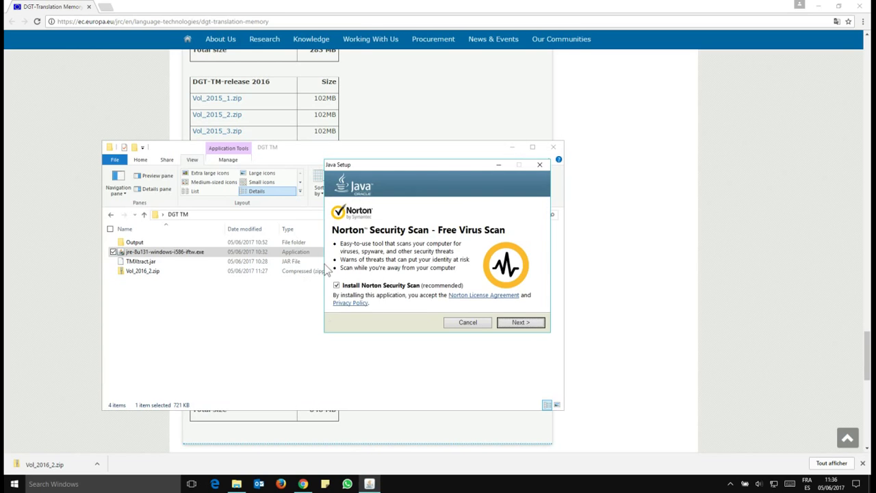
click(336, 286)
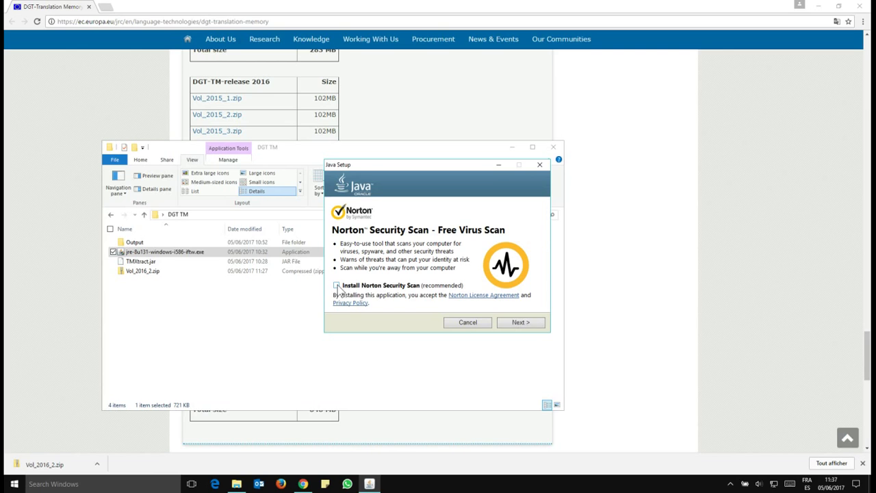
click(521, 322)
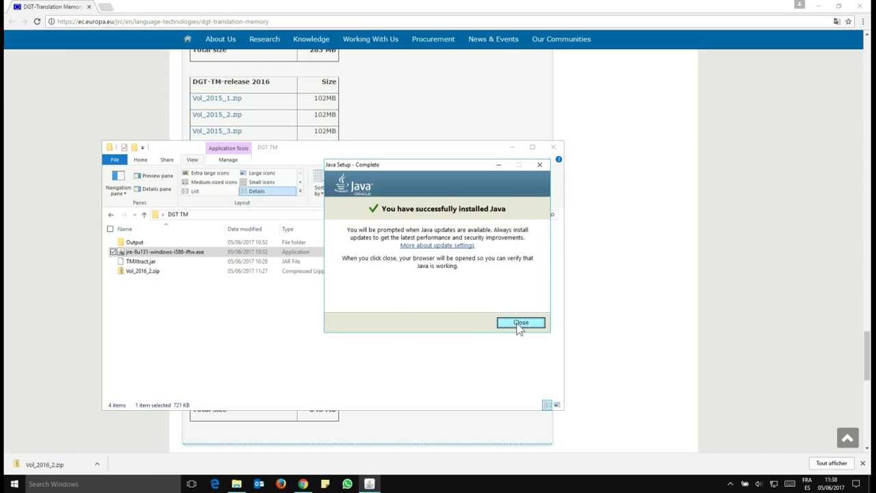
click(519, 323)
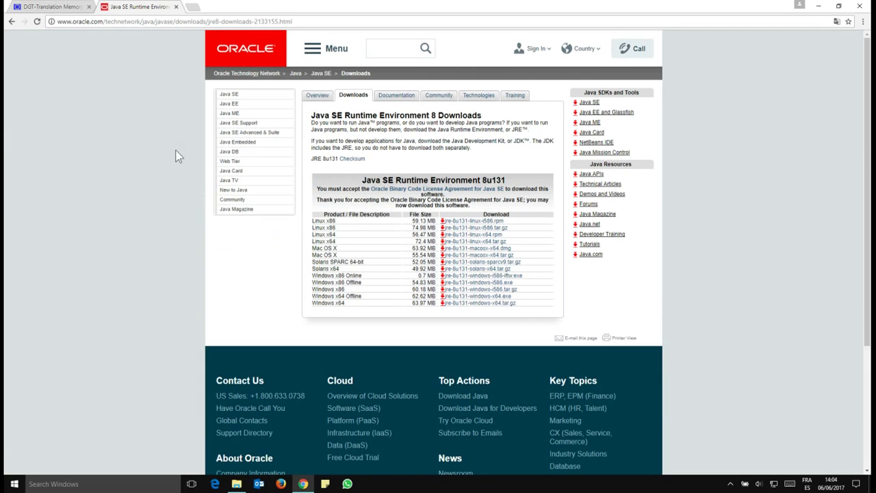
Switch to the DGT-Translation Memory page in the browser
click(47, 8)
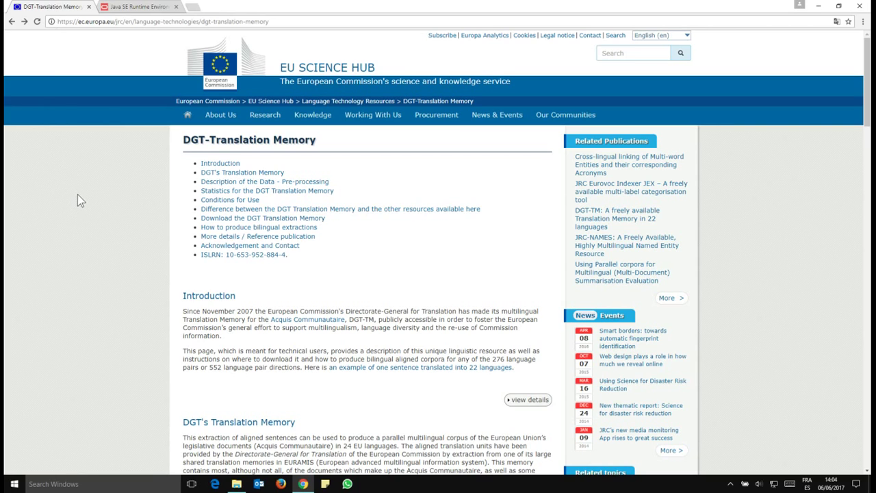
click(87, 21)
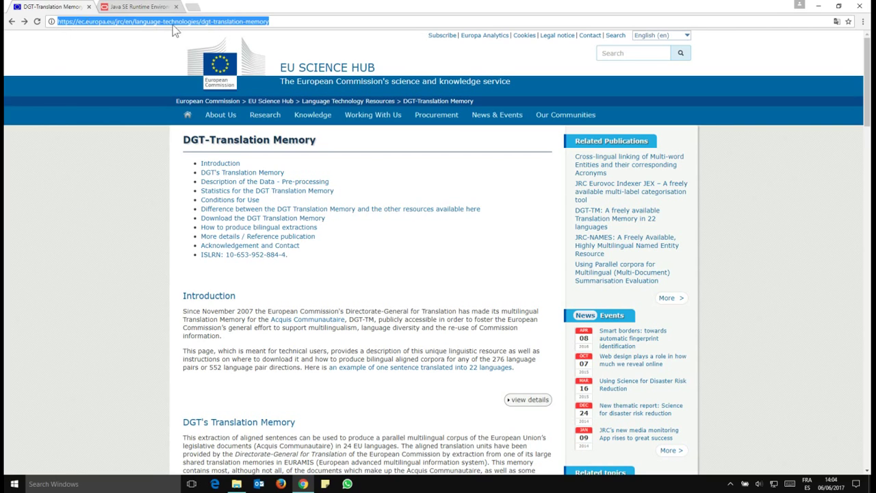
click(137, 237)
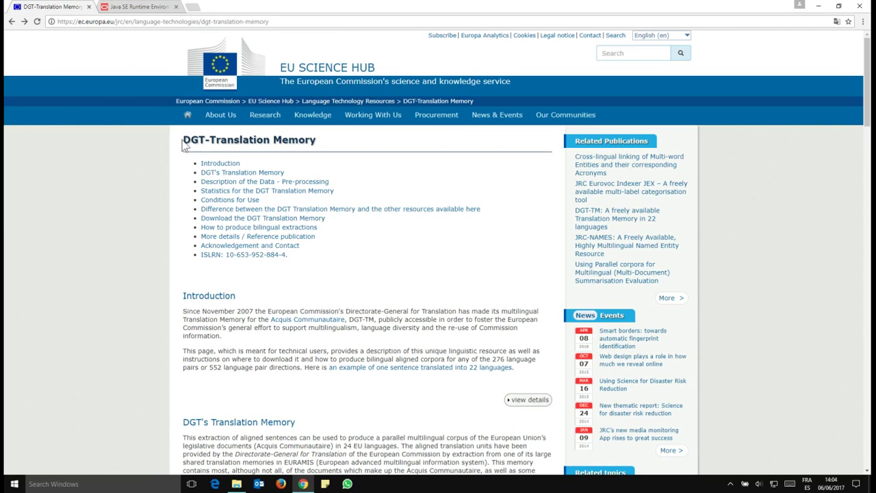
drag(247, 138, 336, 137)
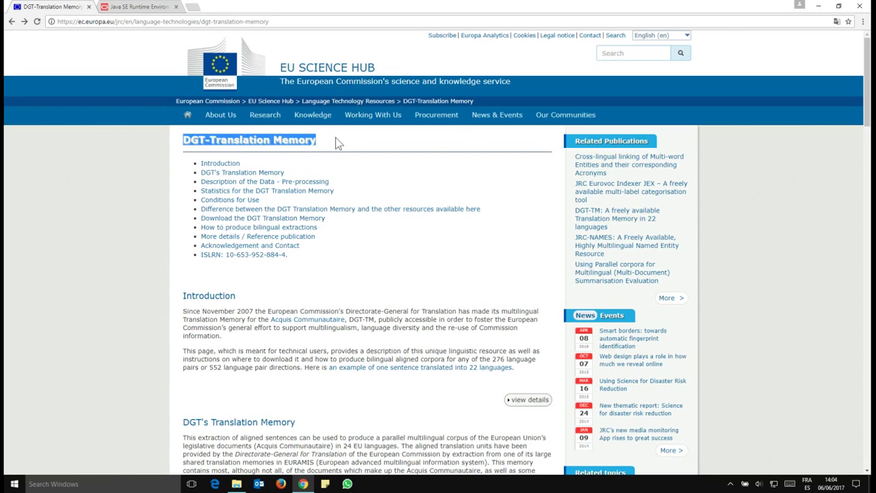
click(396, 250)
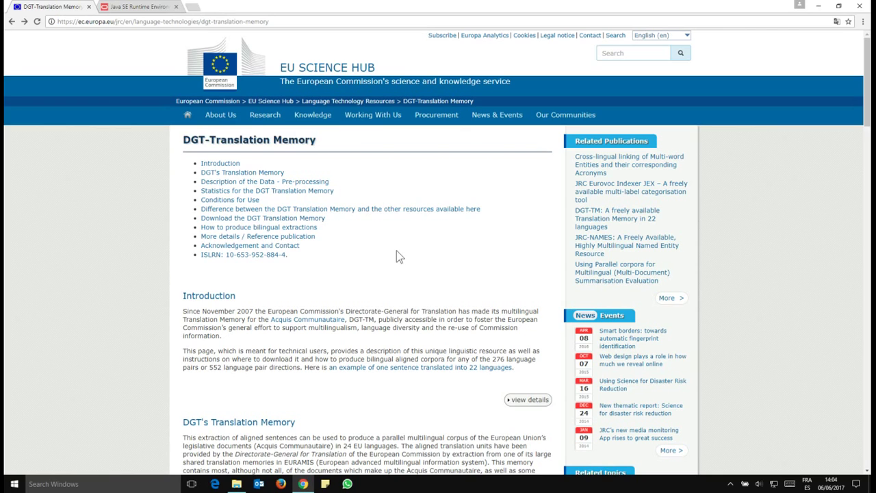
Go to 'How to produce bilingual extractions' and download TMXtract.jar
click(277, 229)
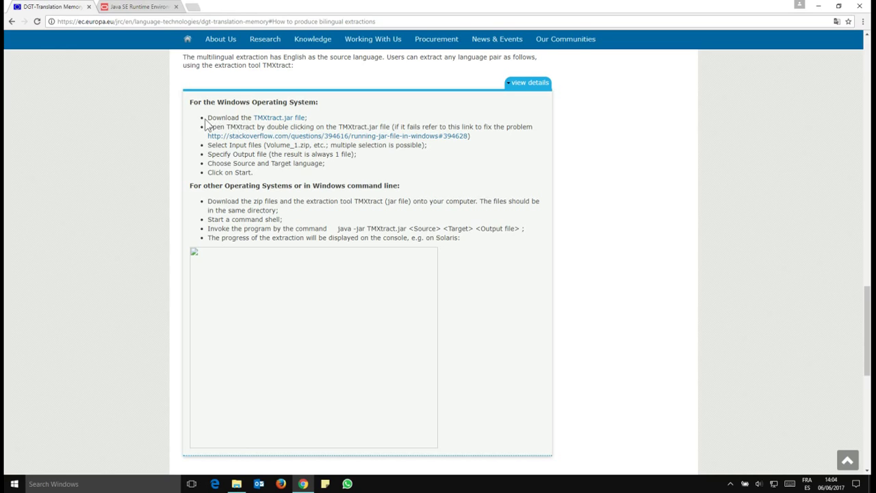
drag(207, 119, 312, 123)
click(271, 117)
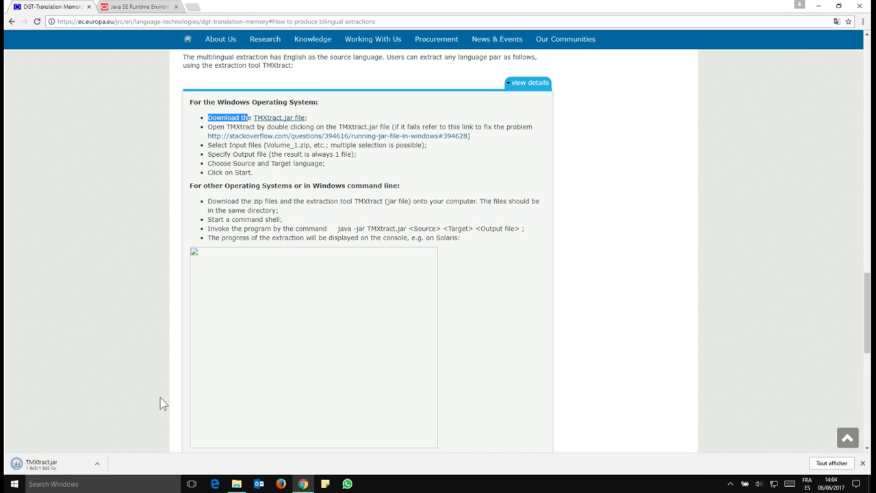
Expand the 'Download the DGT Translation Memory' details and scroll down to the DGT-TM-release 2017 volumes
scroll(387, 304, up, 1)
scroll(388, 304, up, 2)
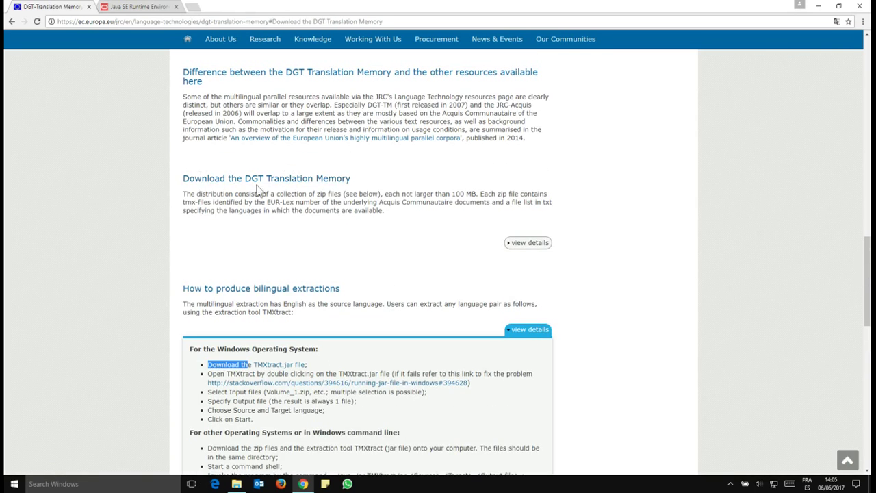
click(518, 245)
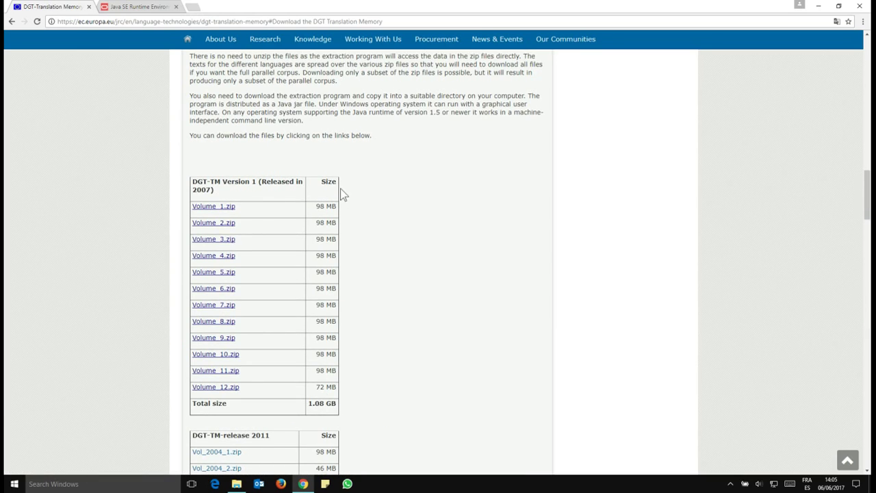
drag(193, 190, 208, 191)
scroll(424, 216, down, 1)
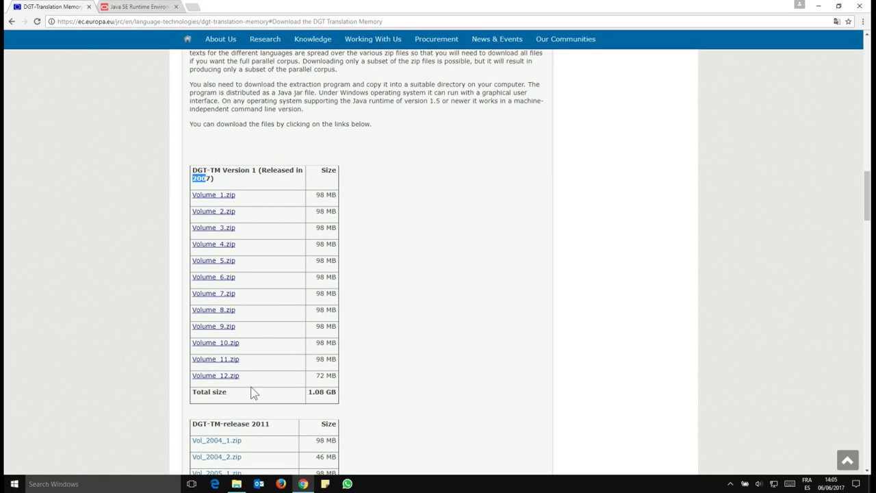
scroll(251, 392, down, 5)
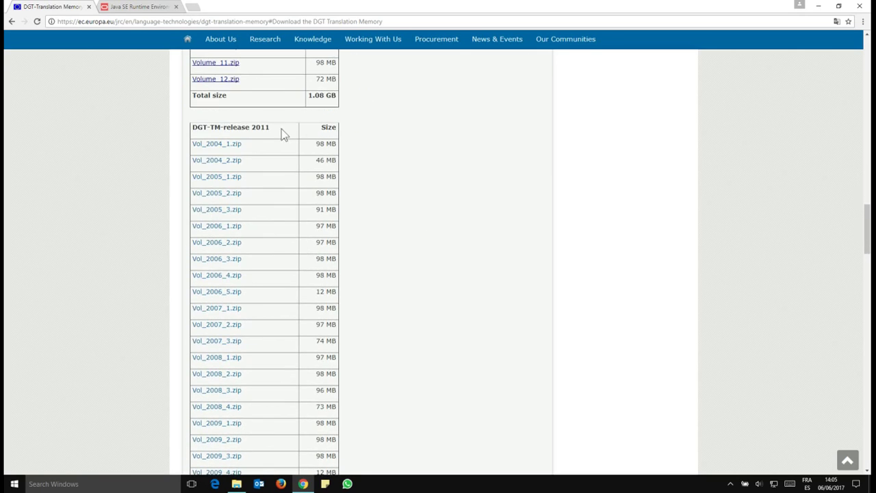
scroll(279, 277, down, 10)
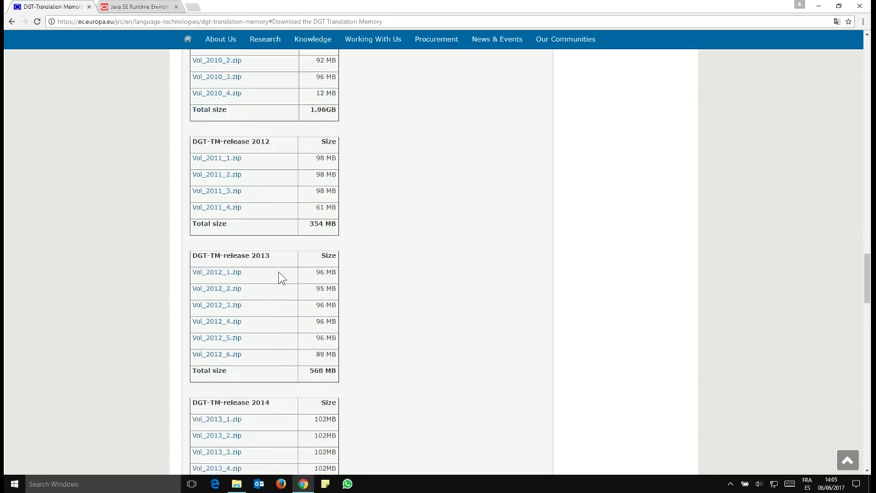
scroll(279, 277, down, 6)
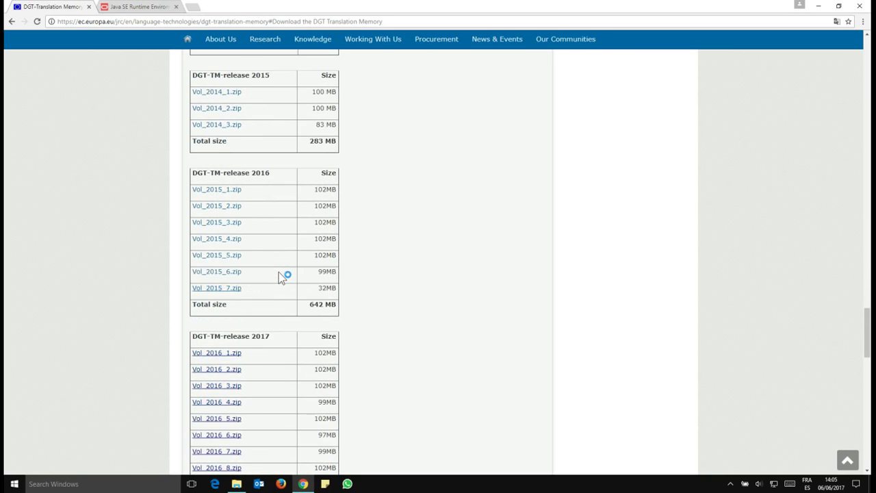
scroll(279, 274, down, 3)
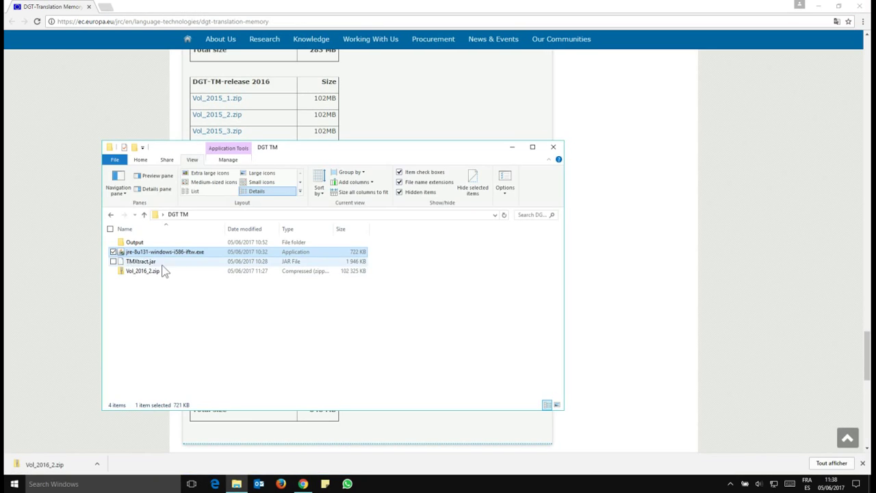
Launch TMXtract.jar and choose Vol_2016_2.zip as the input archive
click(146, 262)
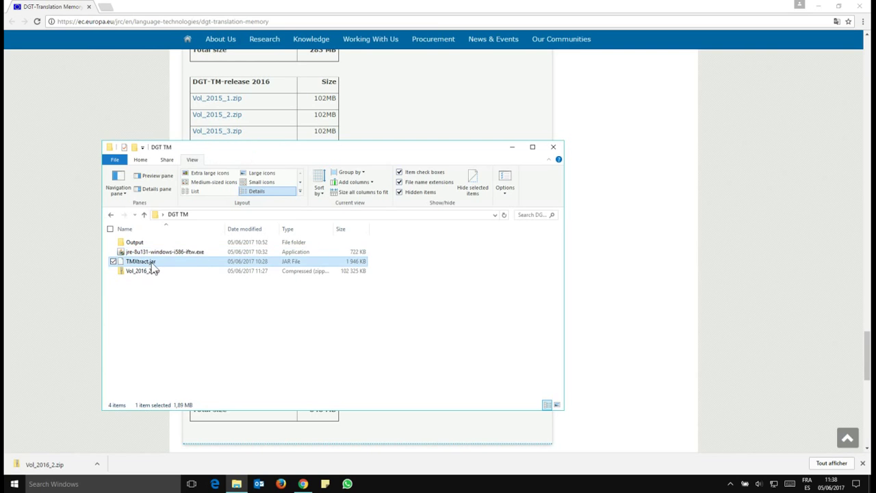
double_click(153, 265)
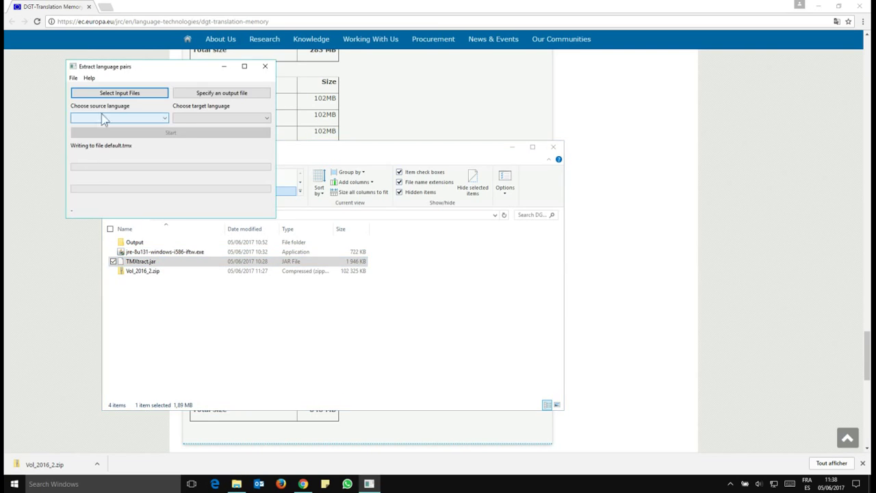
click(115, 94)
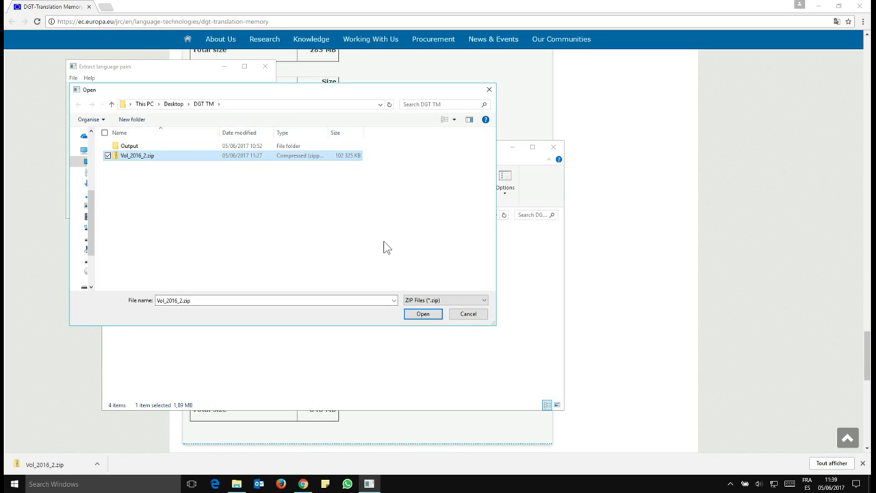
click(423, 314)
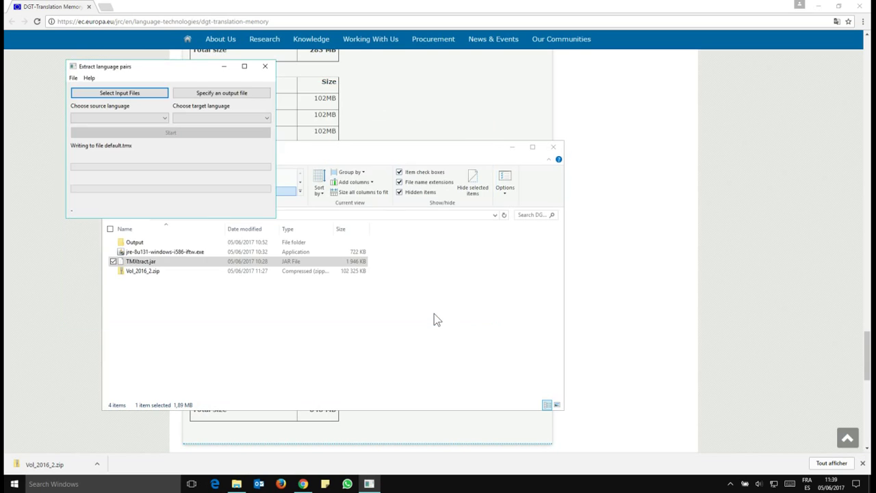
Open the output-file chooser in the Output folder, picking up the De-Fr.tmx name
click(212, 94)
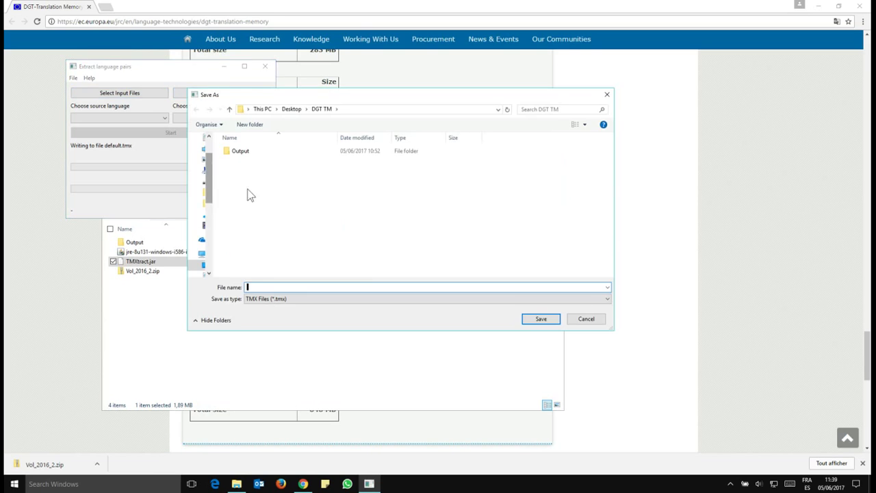
double_click(239, 153)
click(239, 154)
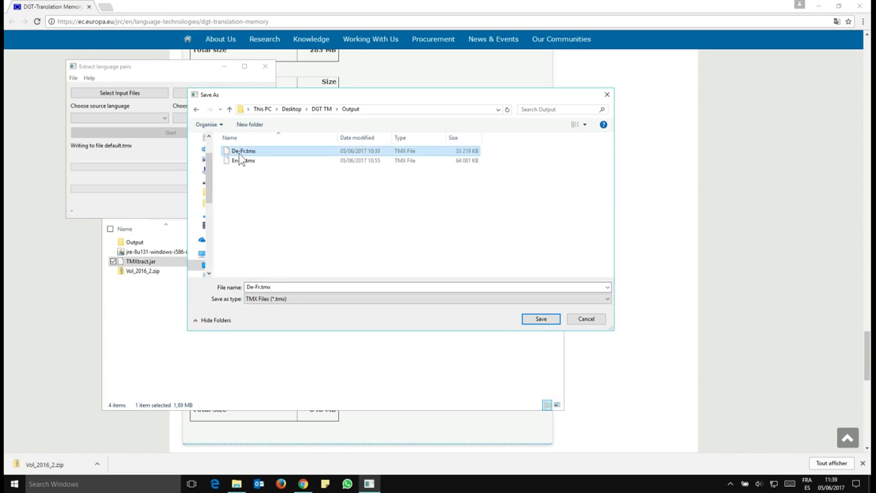
click(269, 191)
Edit the output file name from De-Fr.tmx to En-Fr2.tmx
click(268, 287)
double_click(253, 287)
click(253, 287)
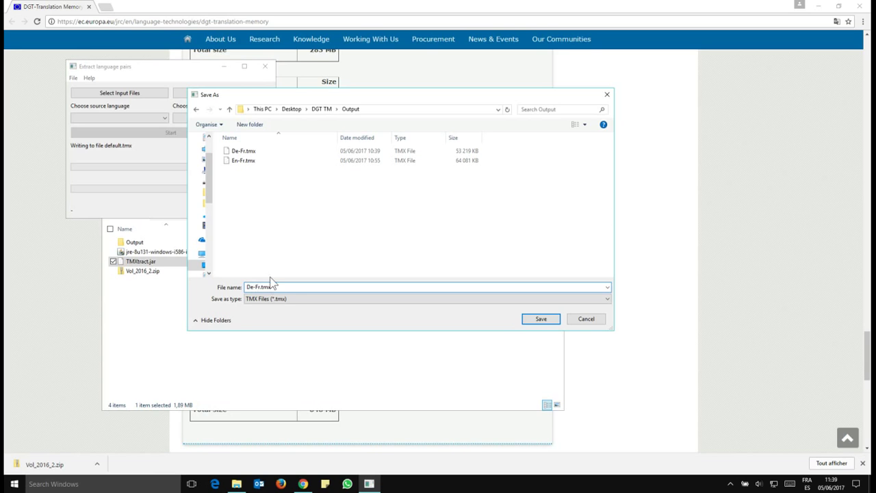
key(BackSpace)
key(BackSpace)
text(En)
key(Right)
key(Right)
text(2)
Save the output as En-Fr2.tmx, then set source English (en) and target français (fr)
click(541, 321)
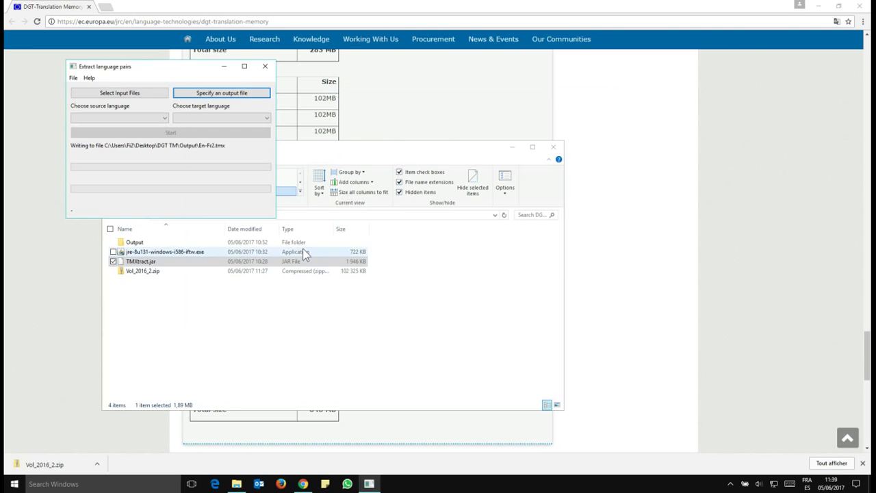
click(167, 119)
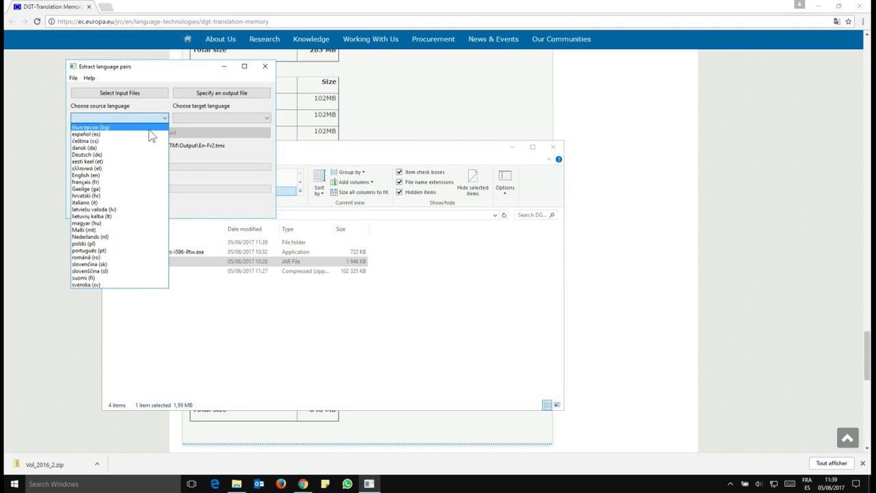
click(99, 176)
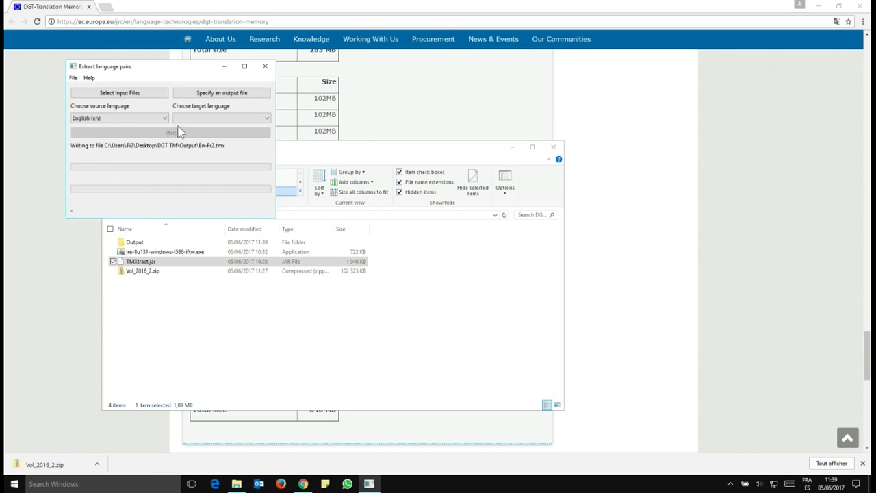
click(195, 121)
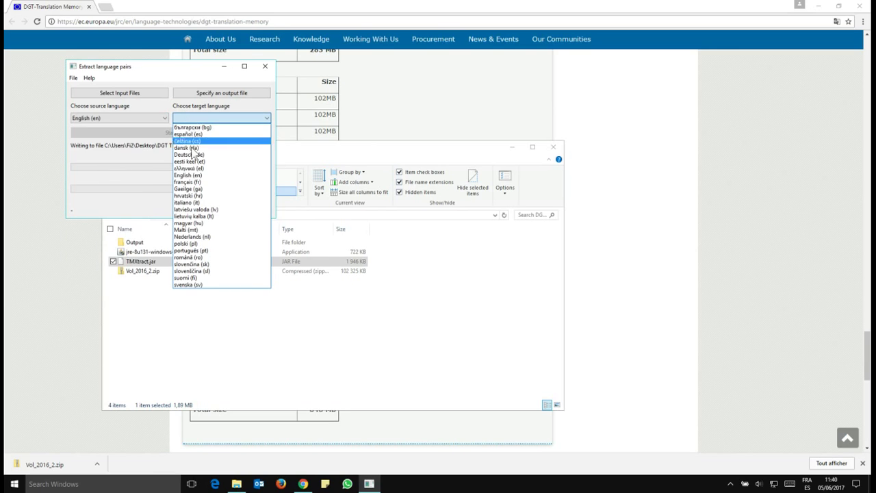
click(197, 184)
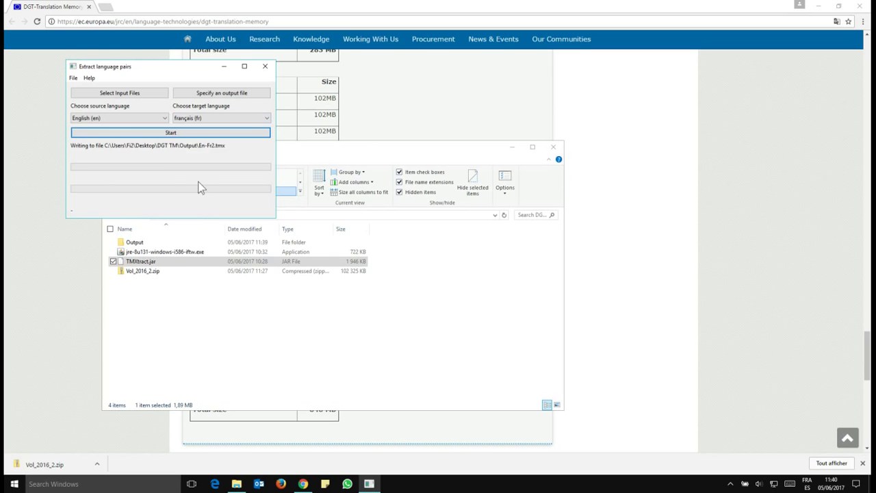
Start extracting English–French pairs from Vol_2016_2.zip into En-Fr2.tmx
click(164, 133)
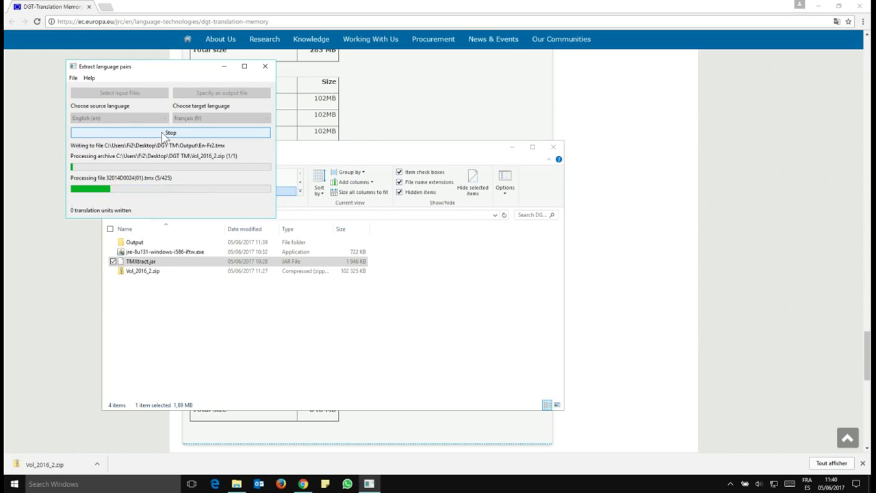